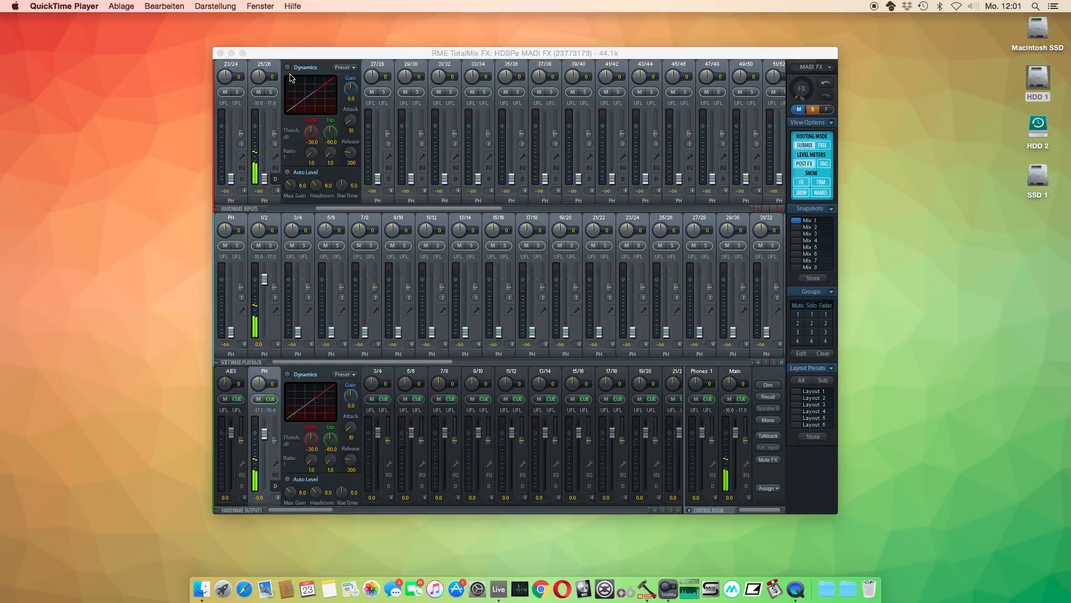
Step: Collapse and re-expand the Dynamics panel of channel 25/26
{"action": "left_click", "coordinate": [273, 181]}
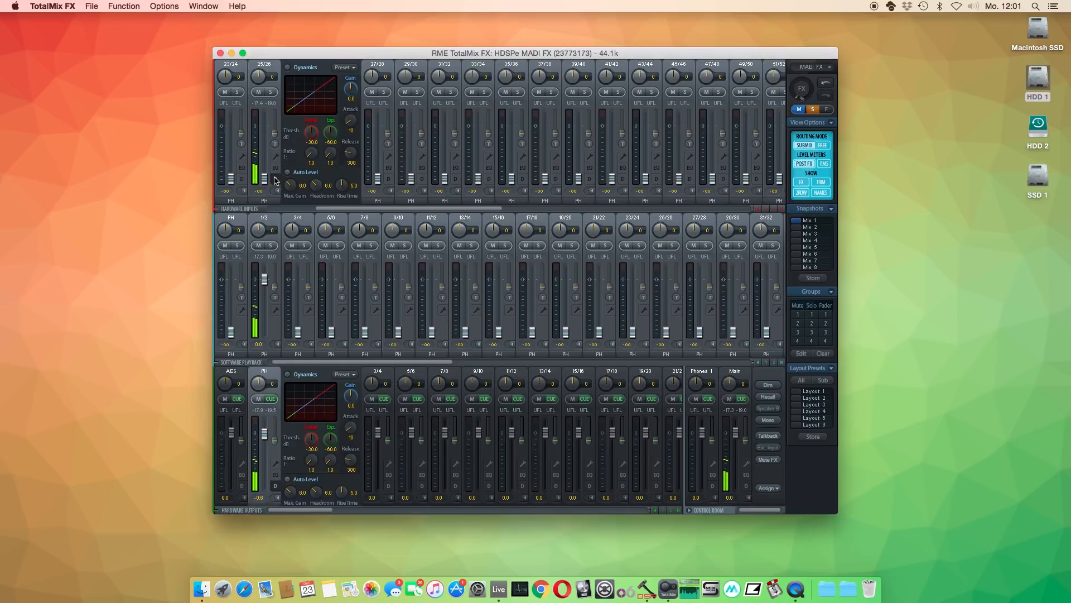
{"action": "left_click", "coordinate": [274, 181]}
Step: Enable dynamics on channel 25/26 and set ratio about 2.9 with threshold near -20.5 dB
{"action": "left_click", "coordinate": [288, 68]}
{"action": "left_click_drag", "start_coordinate": [313, 157], "coordinate": [312, 153]}
{"action": "mouse_move", "coordinate": [314, 135]}
{"action": "left_mouse_down"}
{"action": "mouse_move", "coordinate": [313, 146]}
{"action": "mouse_move", "coordinate": [333, 127]}
{"action": "left_mouse_up"}
{"action": "left_click_drag", "start_coordinate": [309, 138], "coordinate": [318, 141]}
Step: Adjust makeup gain, set the expander to -57 dB and the compressor threshold to -35 dB
{"action": "left_click_drag", "start_coordinate": [351, 105], "coordinate": [356, 88]}
{"action": "scroll", "coordinate": [353, 74], "scroll_direction": "down", "scroll_amount": 5}
{"action": "mouse_move", "coordinate": [331, 137]}
{"action": "left_mouse_down"}
{"action": "mouse_move", "coordinate": [337, 103]}
{"action": "mouse_move", "coordinate": [328, 126]}
{"action": "left_mouse_up"}
{"action": "mouse_move", "coordinate": [310, 140]}
{"action": "left_mouse_down"}
{"action": "mouse_move", "coordinate": [313, 159]}
{"action": "mouse_move", "coordinate": [329, 158]}
{"action": "left_mouse_up"}
{"action": "scroll", "coordinate": [353, 125], "scroll_direction": "up", "scroll_amount": 4}
Step: Lengthen the compressor release time and raise its threshold to about -27 dB
{"action": "mouse_move", "coordinate": [350, 161]}
{"action": "left_mouse_down"}
{"action": "mouse_move", "coordinate": [350, 170]}
{"action": "mouse_move", "coordinate": [362, 102]}
{"action": "mouse_move", "coordinate": [343, 173]}
{"action": "mouse_move", "coordinate": [339, 219]}
{"action": "mouse_move", "coordinate": [357, 150]}
{"action": "mouse_move", "coordinate": [347, 225]}
{"action": "left_mouse_up"}
{"action": "mouse_move", "coordinate": [311, 134]}
{"action": "left_mouse_down"}
{"action": "mouse_move", "coordinate": [314, 119]}
{"action": "mouse_move", "coordinate": [281, 138]}
{"action": "left_mouse_up"}
Step: Enable Auto Level on channel 25/26 with 12 dB headroom and a rise time around 5.6
{"action": "left_click", "coordinate": [288, 172]}
{"action": "left_click_drag", "start_coordinate": [312, 140], "coordinate": [312, 138]}
{"action": "left_click_drag", "start_coordinate": [311, 191], "coordinate": [321, 163]}
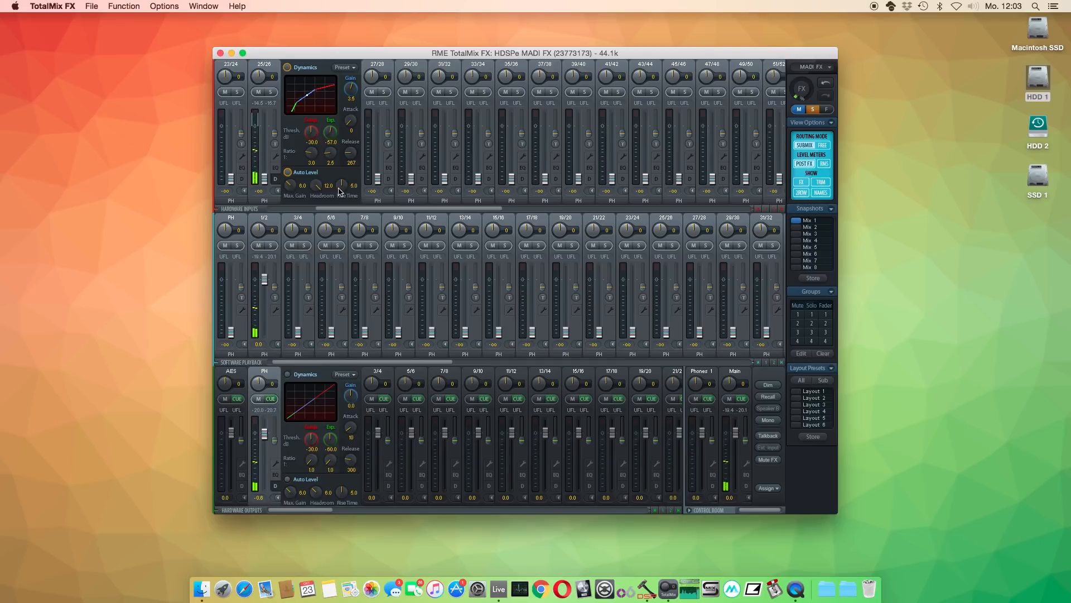
{"action": "mouse_move", "coordinate": [342, 190]}
{"action": "left_mouse_down"}
{"action": "mouse_move", "coordinate": [339, 141]}
{"action": "mouse_move", "coordinate": [339, 157]}
{"action": "left_mouse_up"}
{"action": "left_click_drag", "start_coordinate": [349, 179], "coordinate": [339, 205]}
{"action": "left_click_drag", "start_coordinate": [265, 178], "coordinate": [264, 144]}
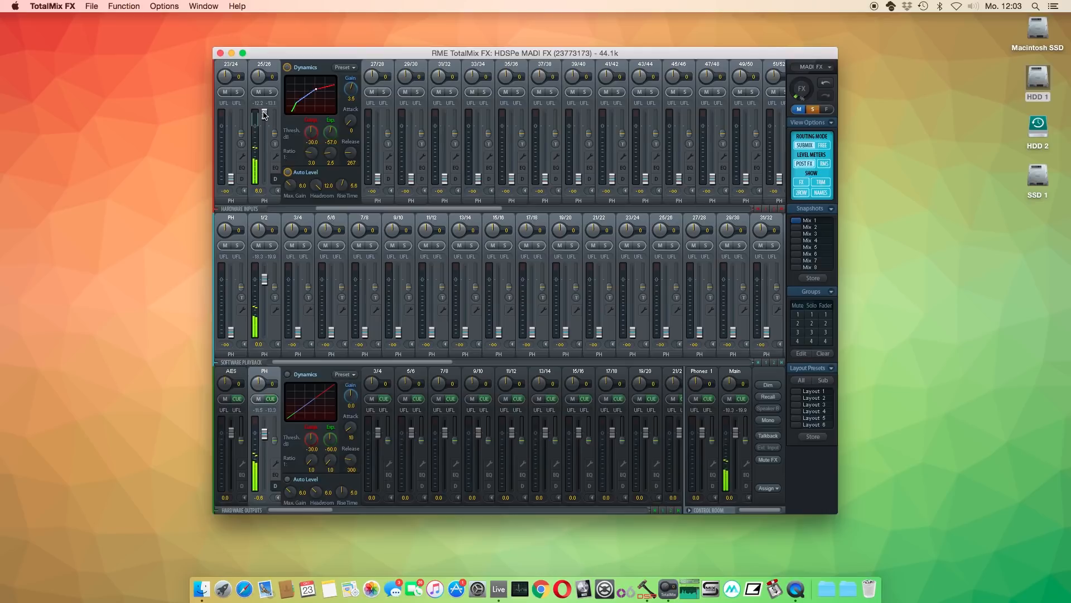
{"action": "left_click_drag", "start_coordinate": [264, 115], "coordinate": [264, 196]}
Step: Lower the channel 25/26 dynamics makeup gain to about 0.5
{"action": "left_click_drag", "start_coordinate": [352, 89], "coordinate": [350, 95]}
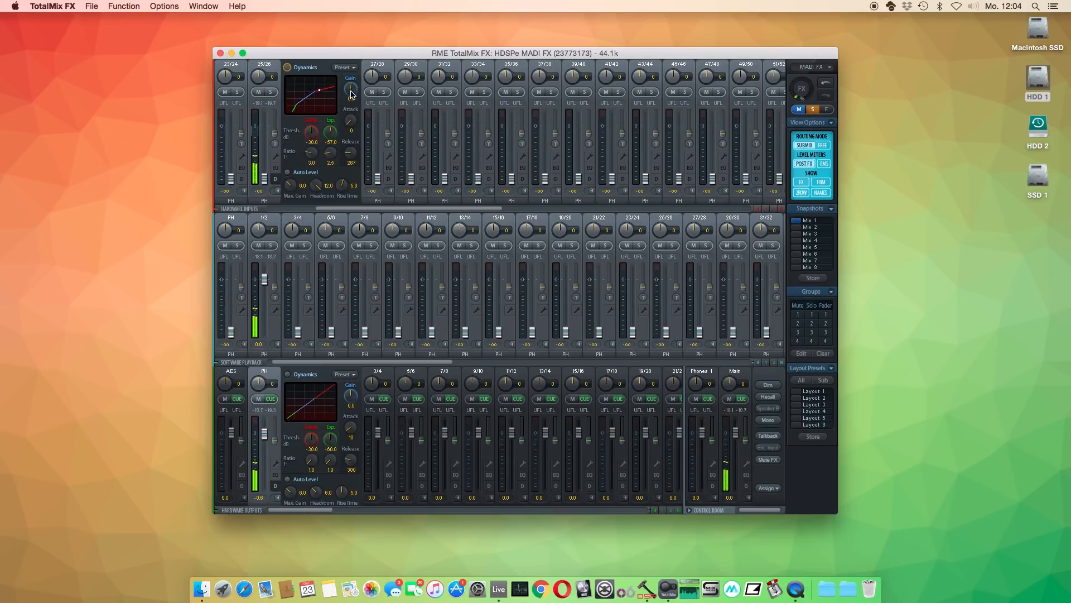